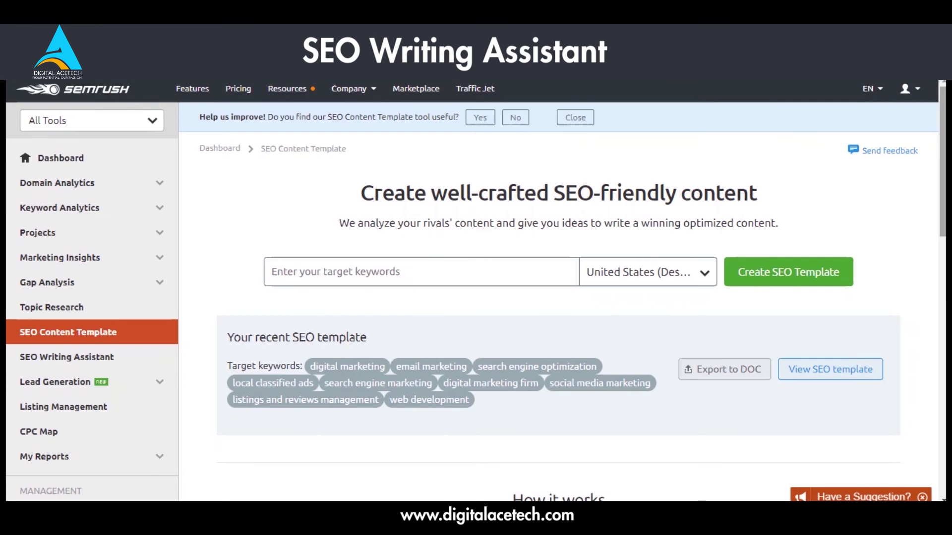
scroll(475, 293, down, 1)
scroll(475, 290, down, 2)
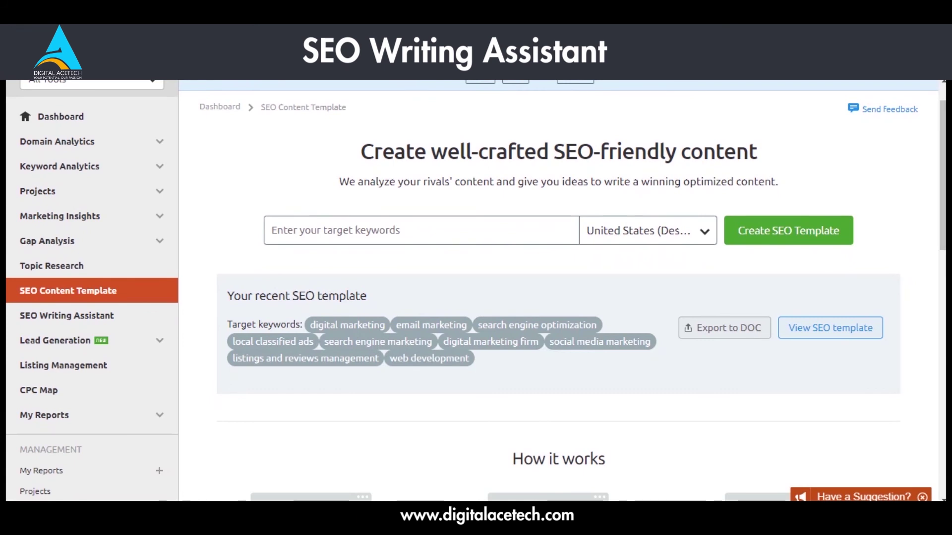
scroll(475, 290, down, 5)
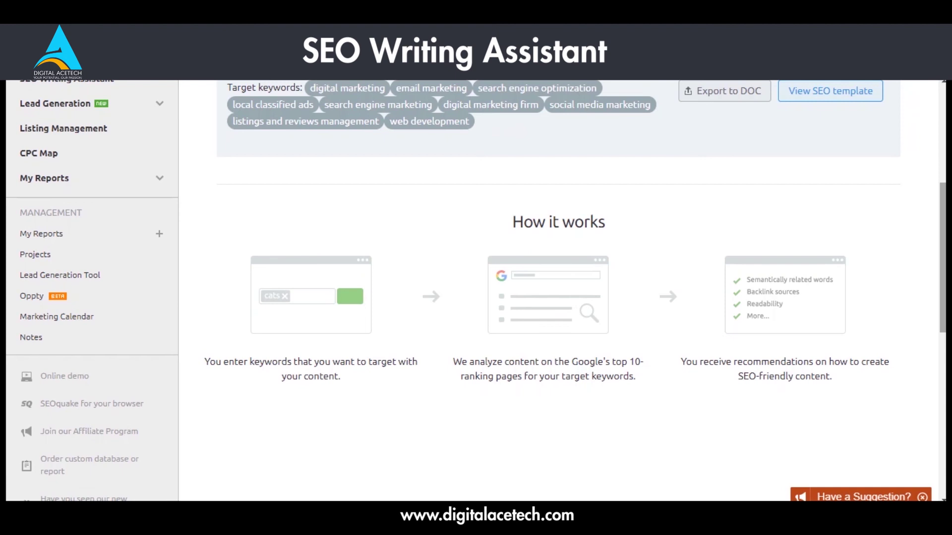
scroll(942, 257, up, 1)
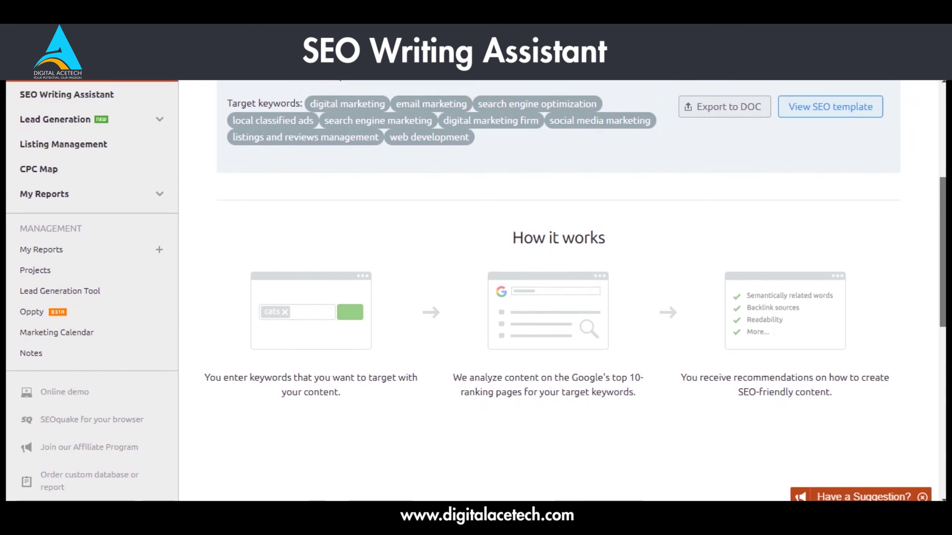
scroll(92, 233, up, 5)
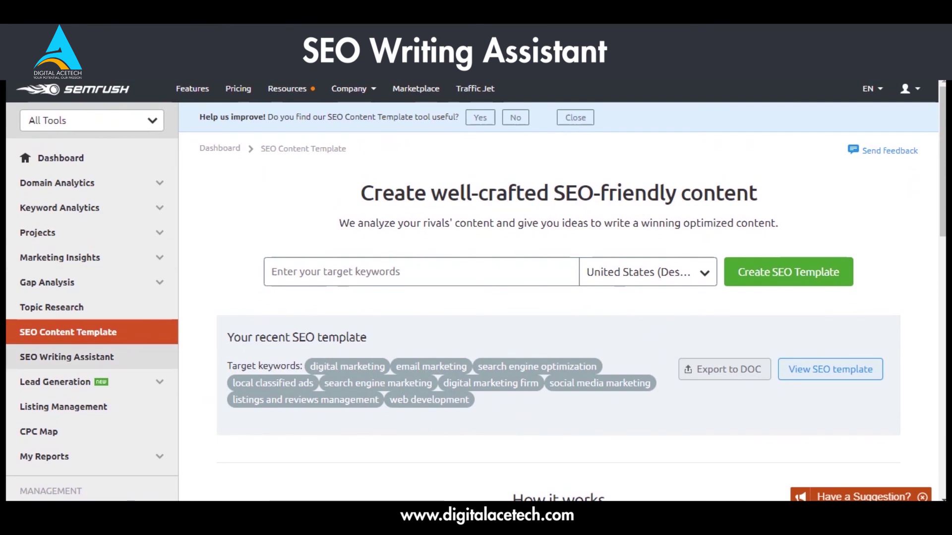
Open SEO Writing Assistant and find the connected template scored Mediocre 4.1/10 with its keywords
click(66, 357)
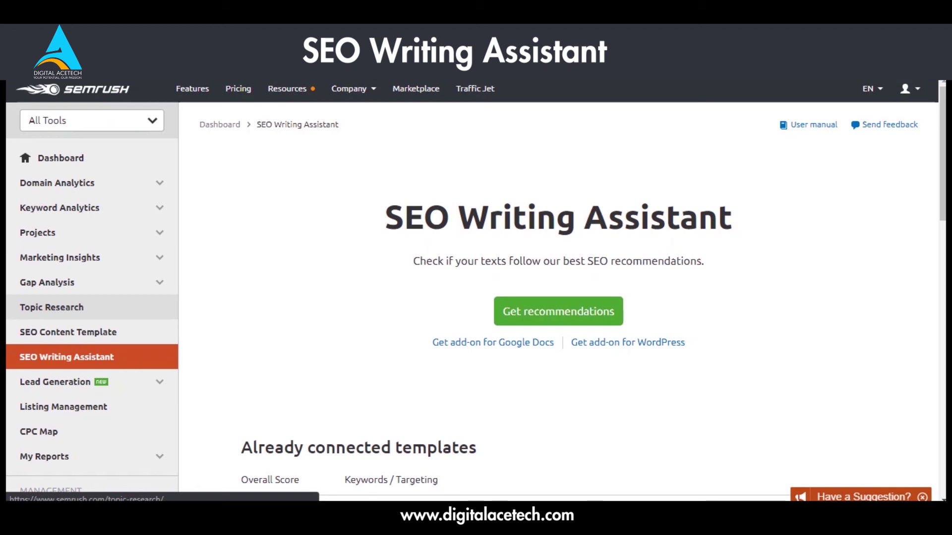
scroll(558, 288, down, 2)
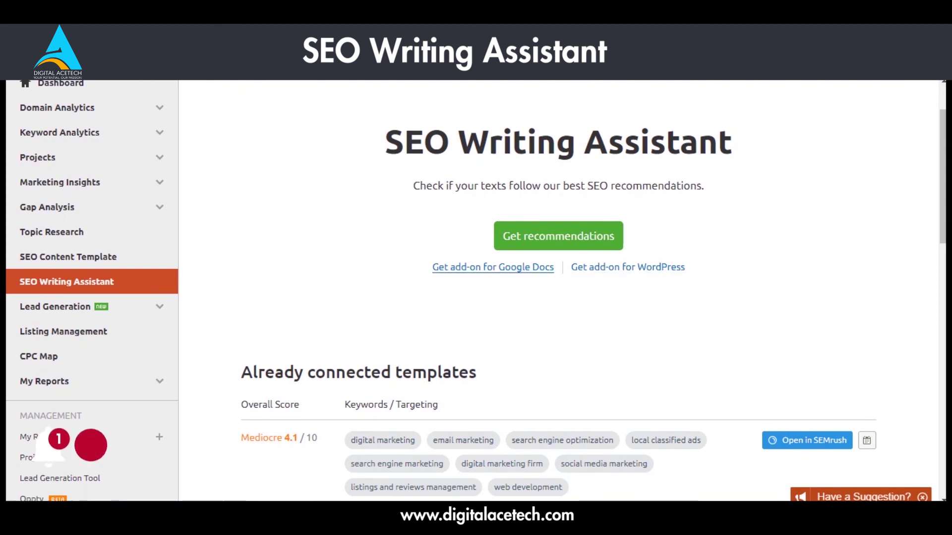
scroll(476, 290, down, 3)
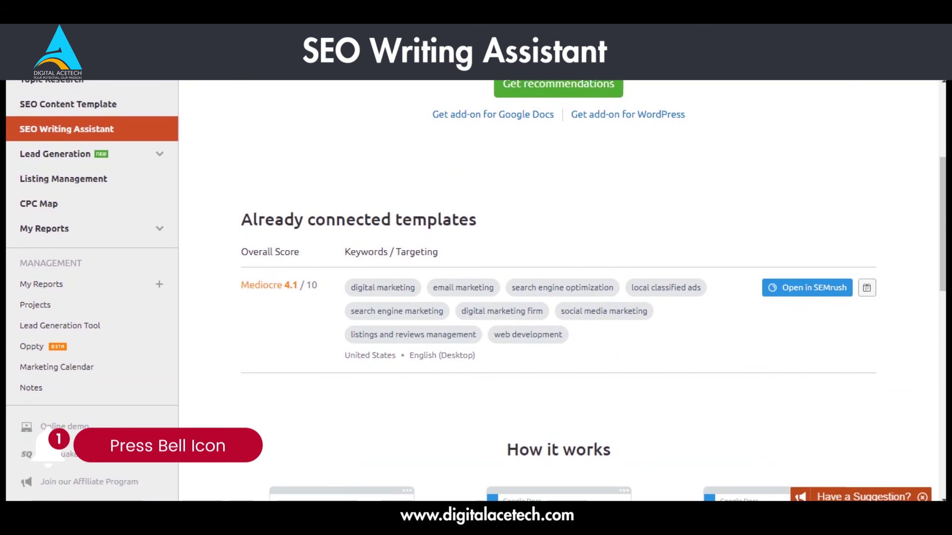
Load the connected template into the Quick Checker, targeting Readability 52.6 and 1,609 words
click(807, 287)
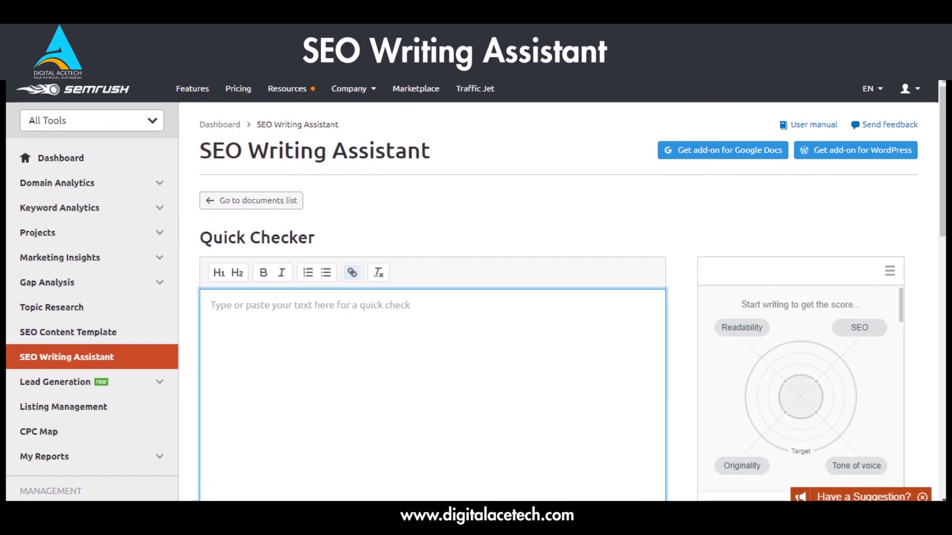
scroll(476, 297, down, 4)
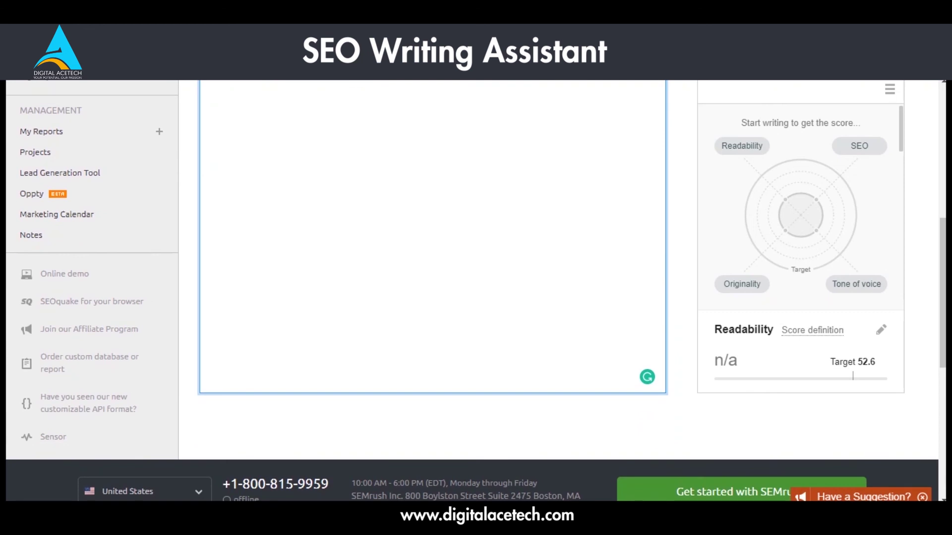
scroll(476, 288, up, 4)
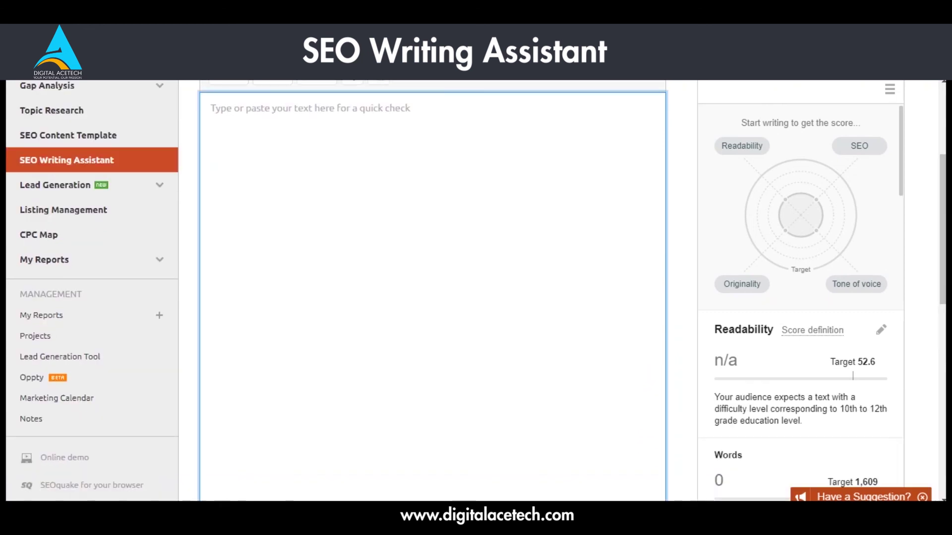
click(210, 108)
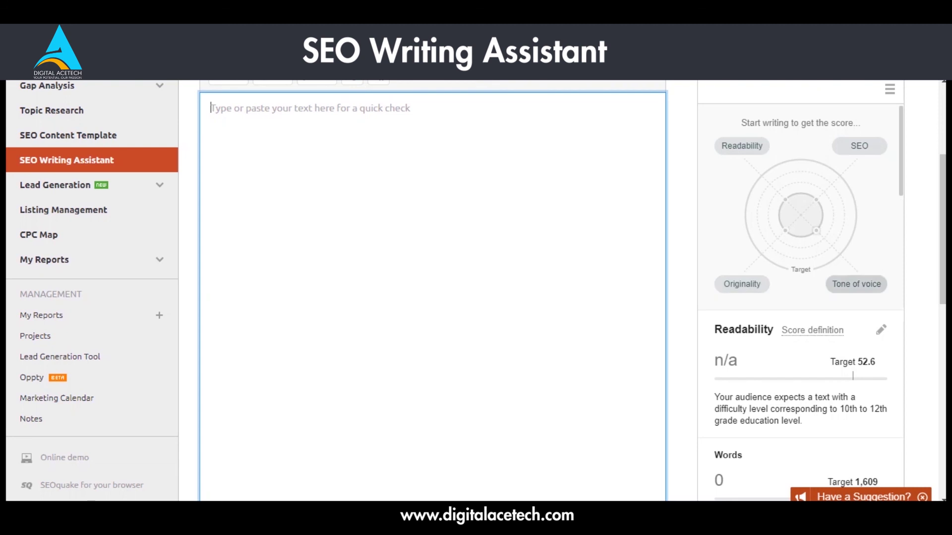
Review Readability, Words and Title issues, then show SEO keywords like digital marketing and email marketing
scroll(432, 287, down, 2)
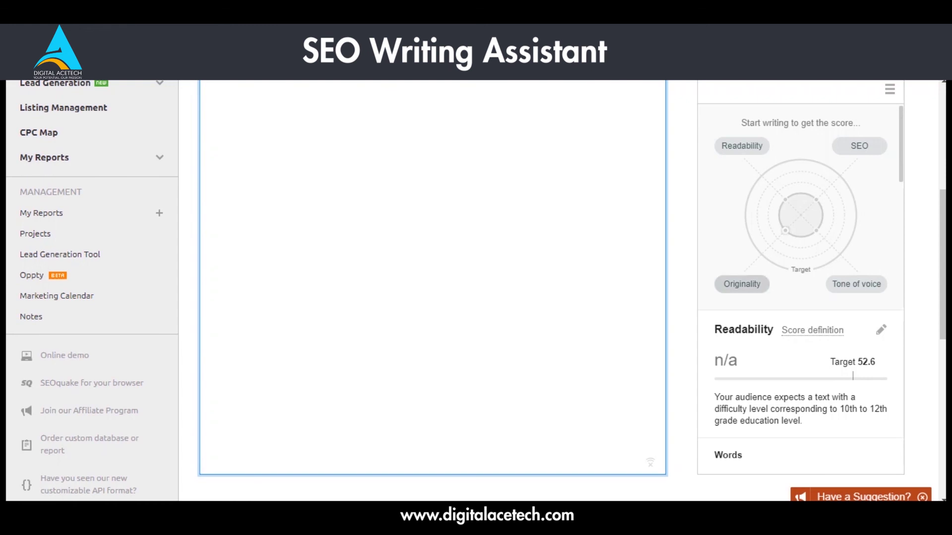
click(859, 146)
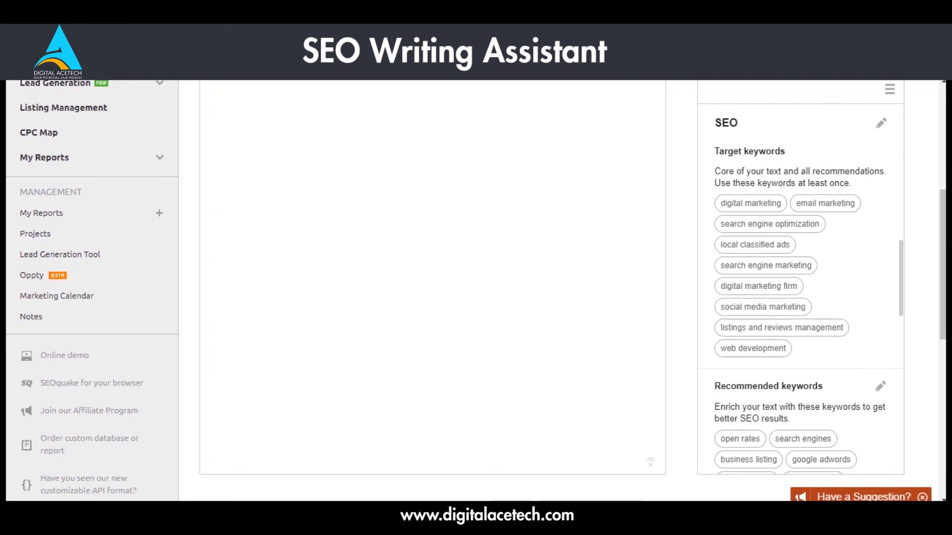
scroll(800, 288, up, 3)
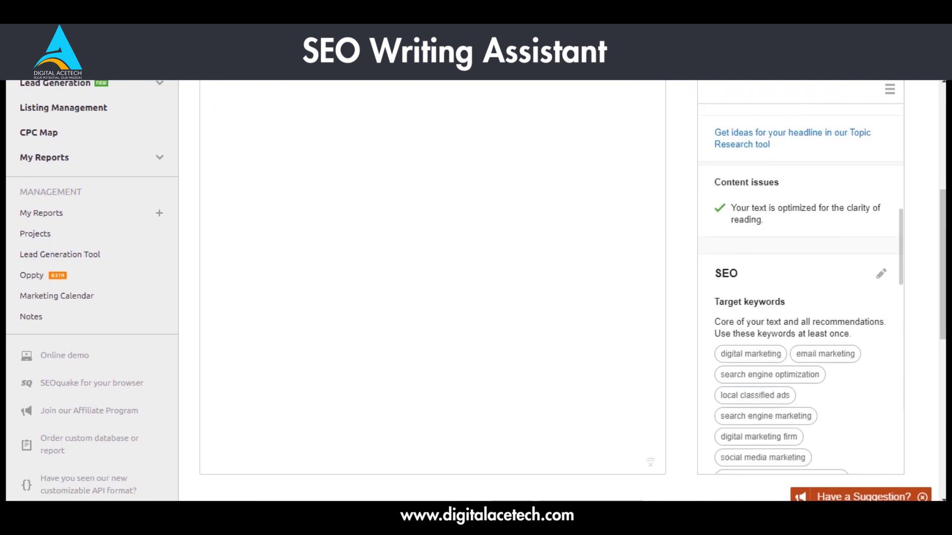
scroll(800, 288, up, 12)
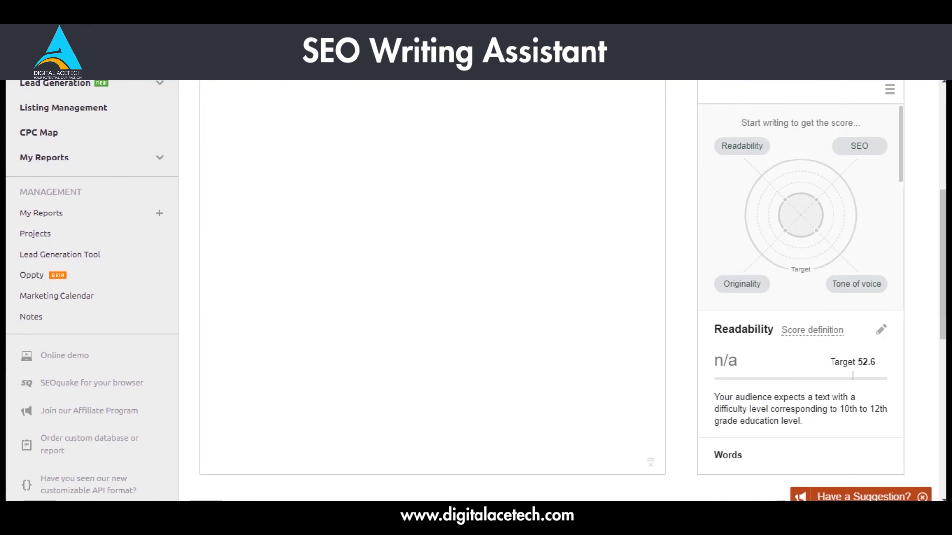
scroll(800, 287, down, 5)
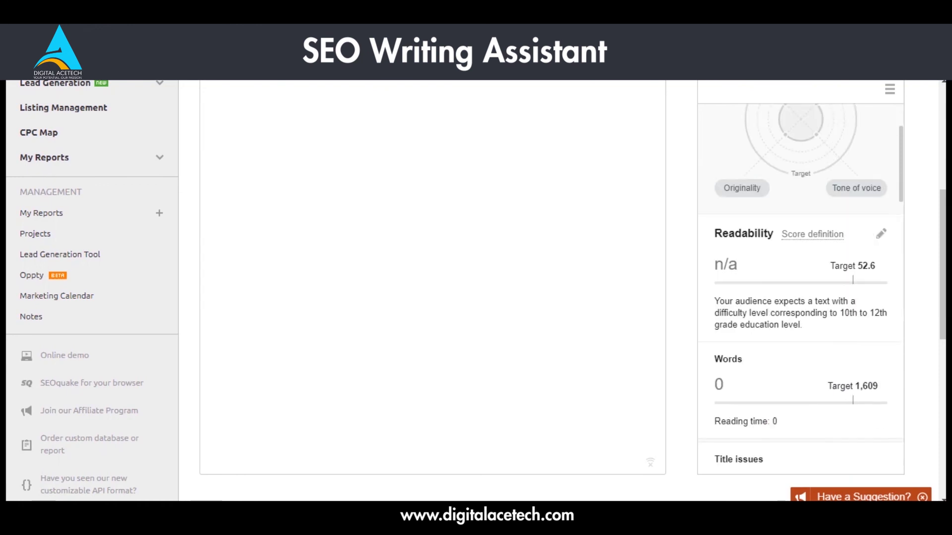
scroll(800, 288, down, 1)
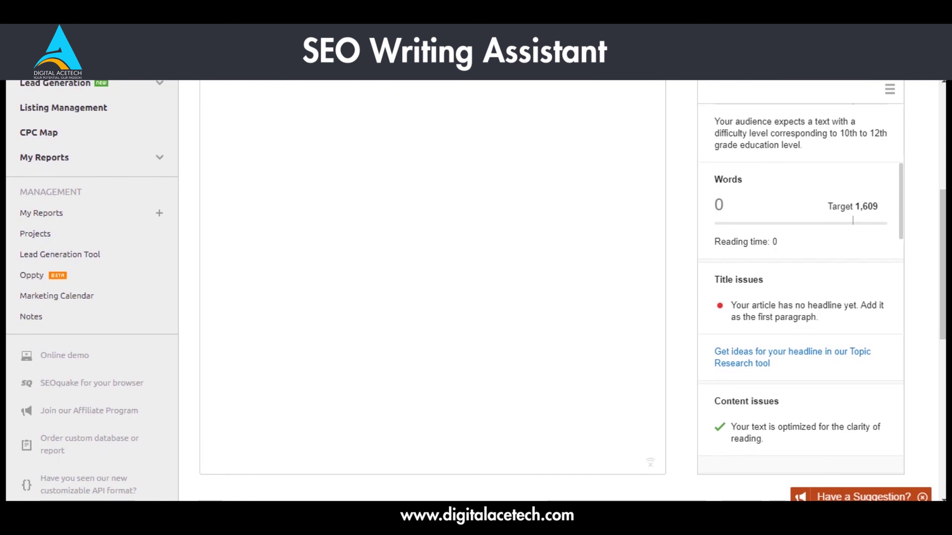
mouse_move(852, 206)
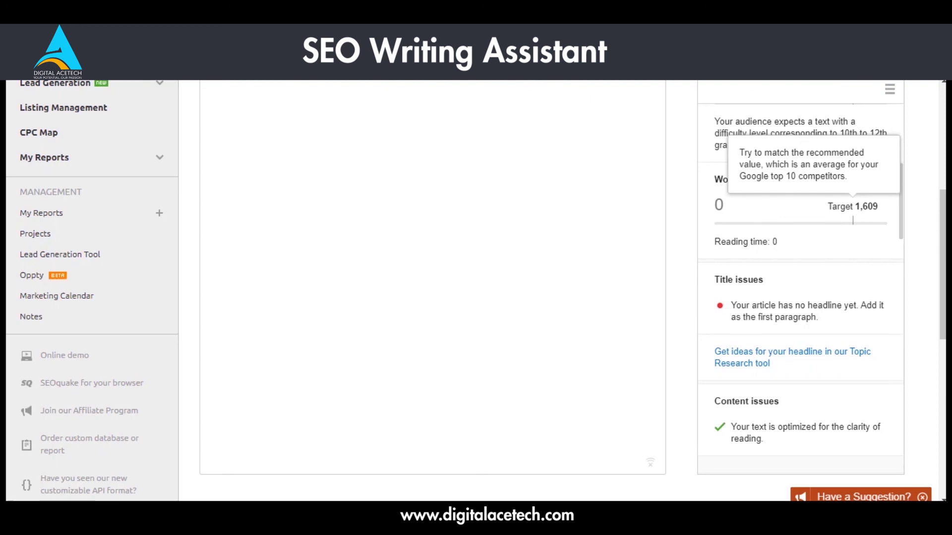
scroll(800, 272, down, 2)
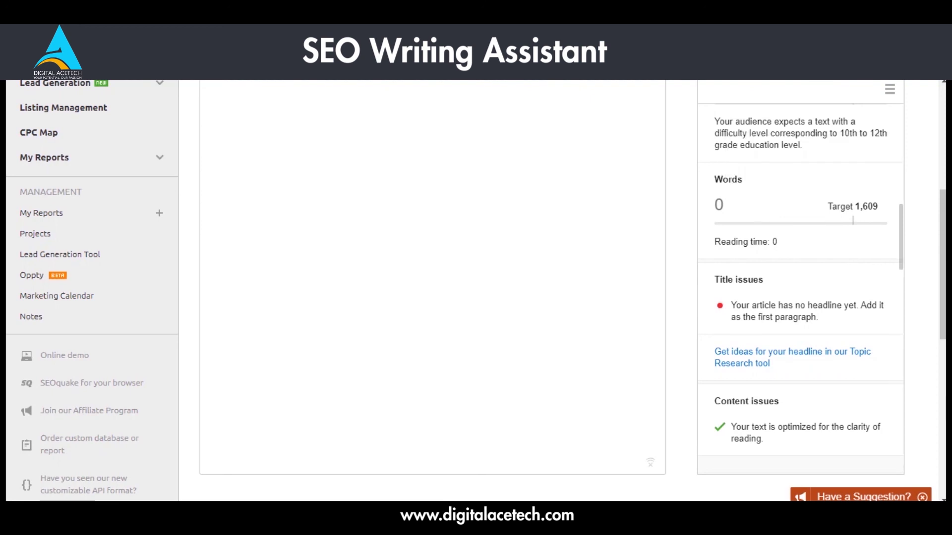
scroll(801, 291, down, 4)
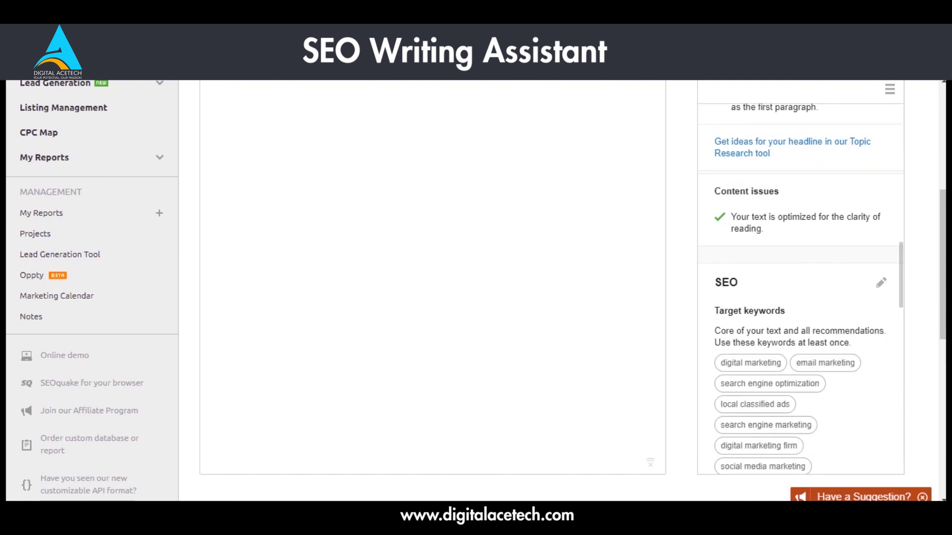
Scroll past recommended keywords like open rates and link building to Alt attribute and Link issues
scroll(800, 293, down, 2)
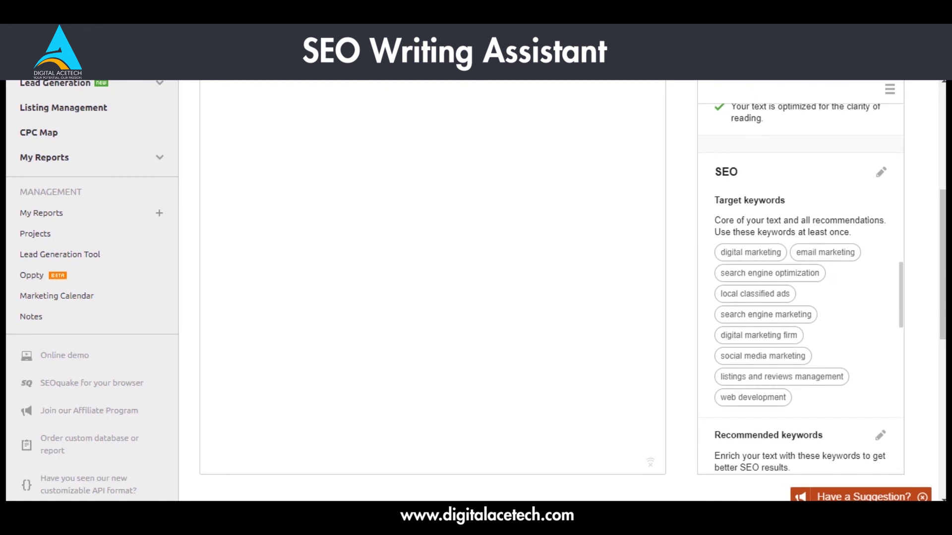
scroll(800, 287, down, 3)
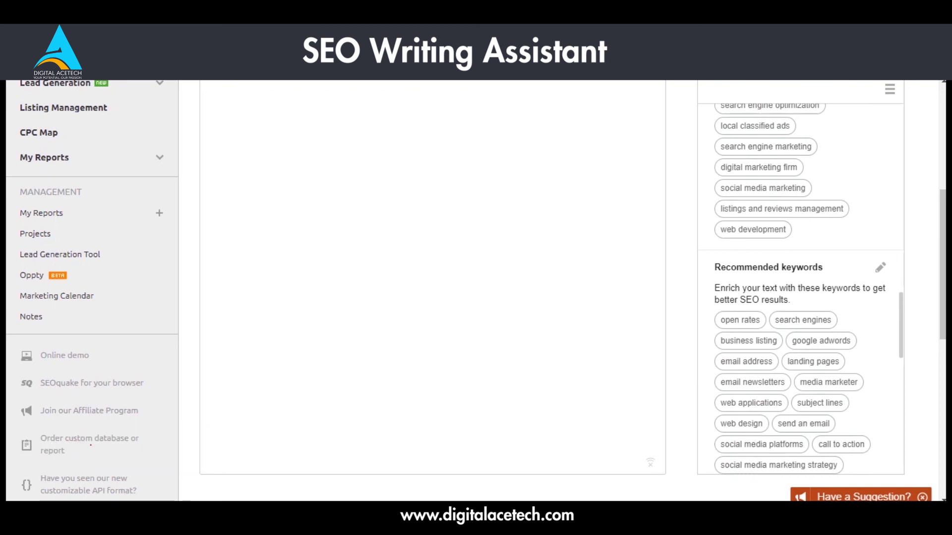
scroll(801, 288, down, 3)
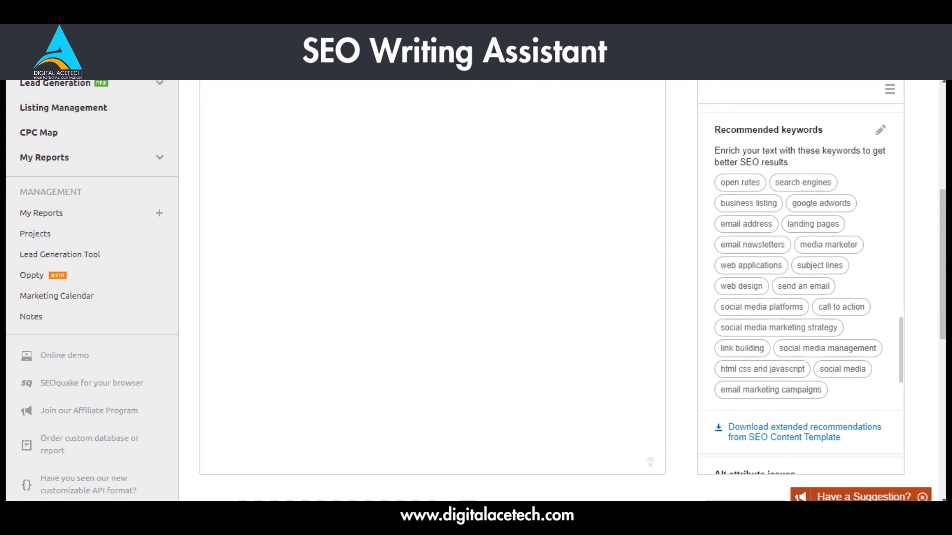
scroll(800, 287, down, 5)
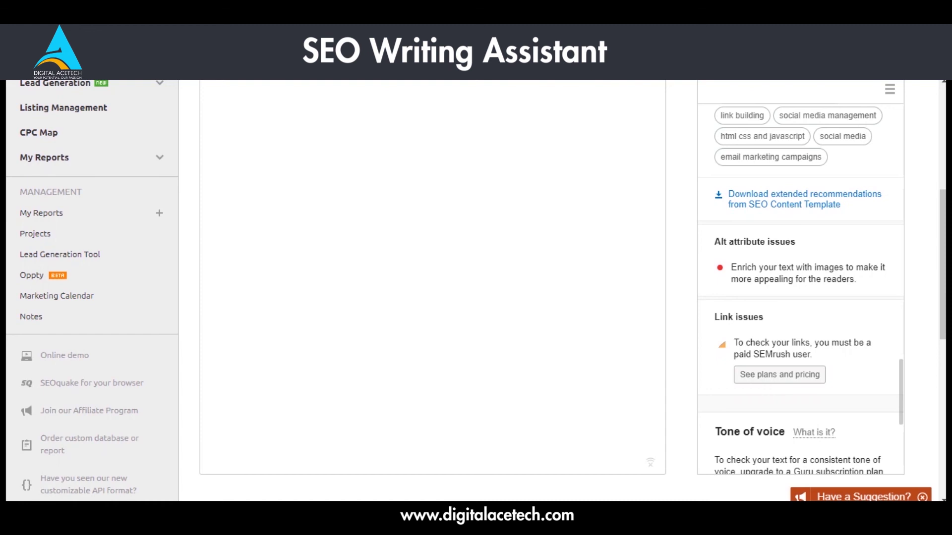
Scroll to the bottom of the recommendations to view Tone of voice and Originality checks
scroll(800, 278, down, 3)
scroll(800, 278, down, 1)
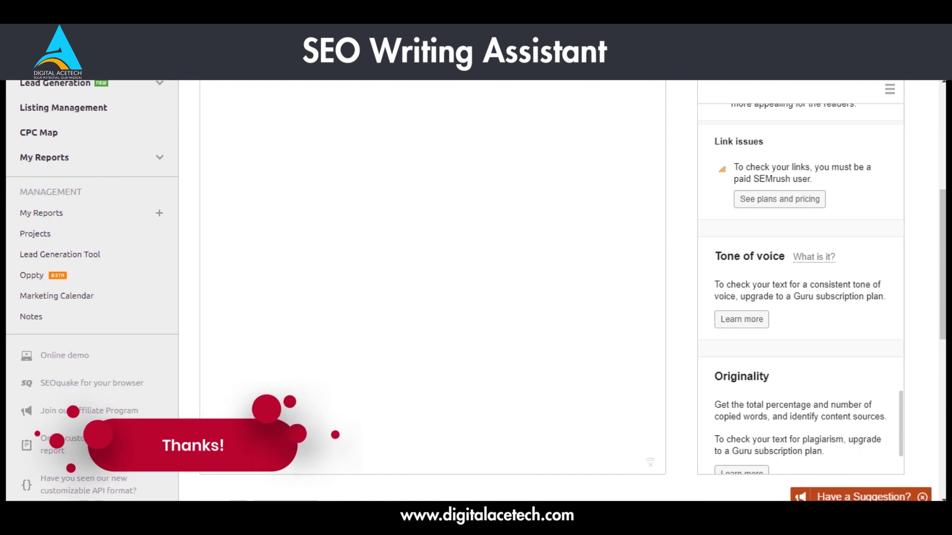
scroll(801, 278, down, 2)
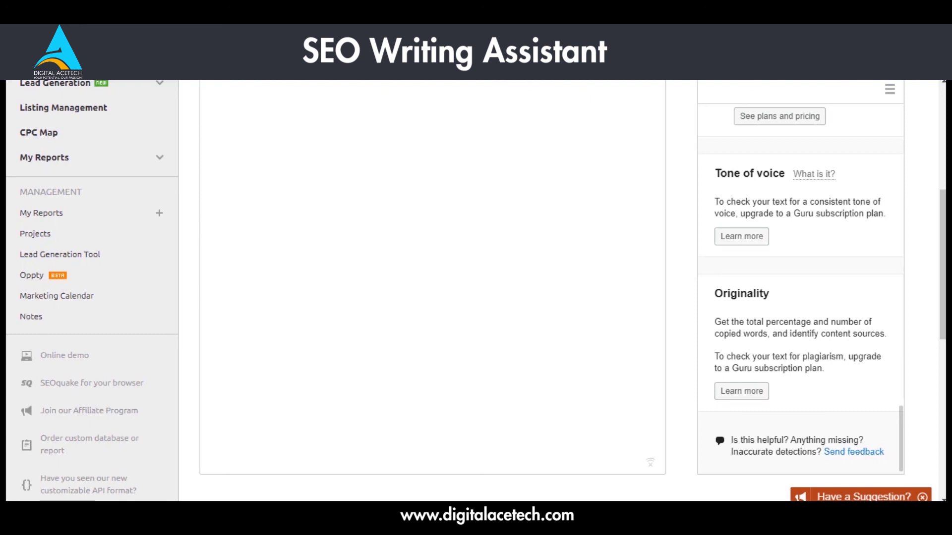
Scroll back up to the top of the empty Quick Checker editor
scroll(801, 277, up, 1)
scroll(800, 287, up, 6)
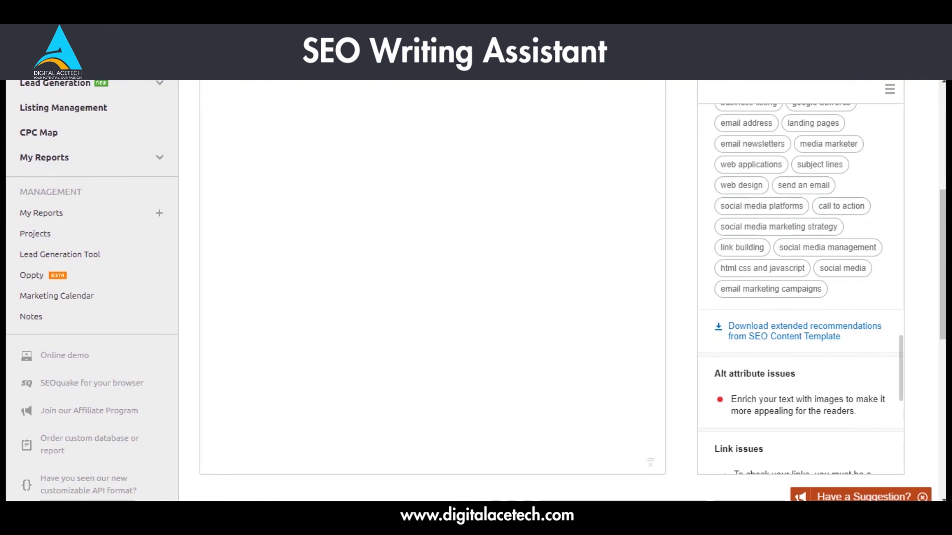
scroll(800, 288, up, 7)
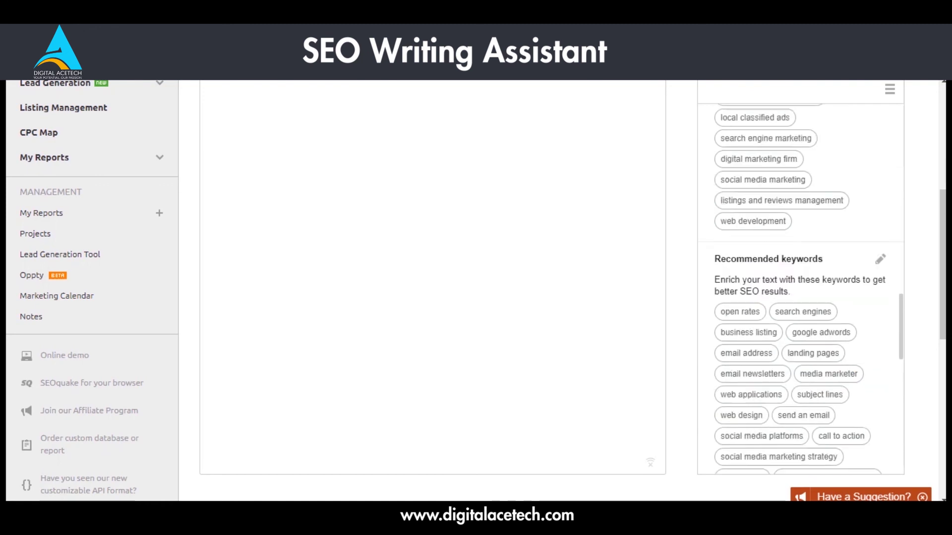
scroll(801, 287, up, 6)
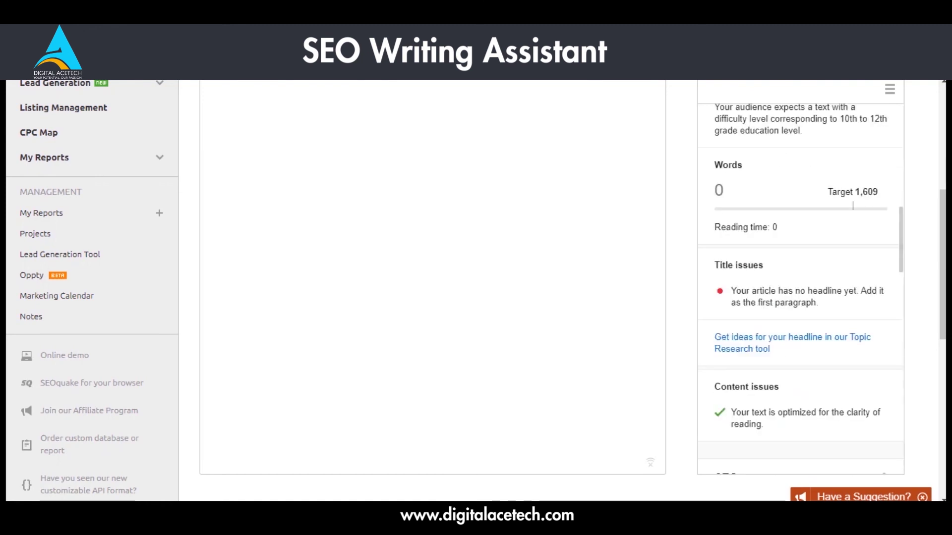
scroll(800, 287, up, 5)
scroll(800, 288, up, 1)
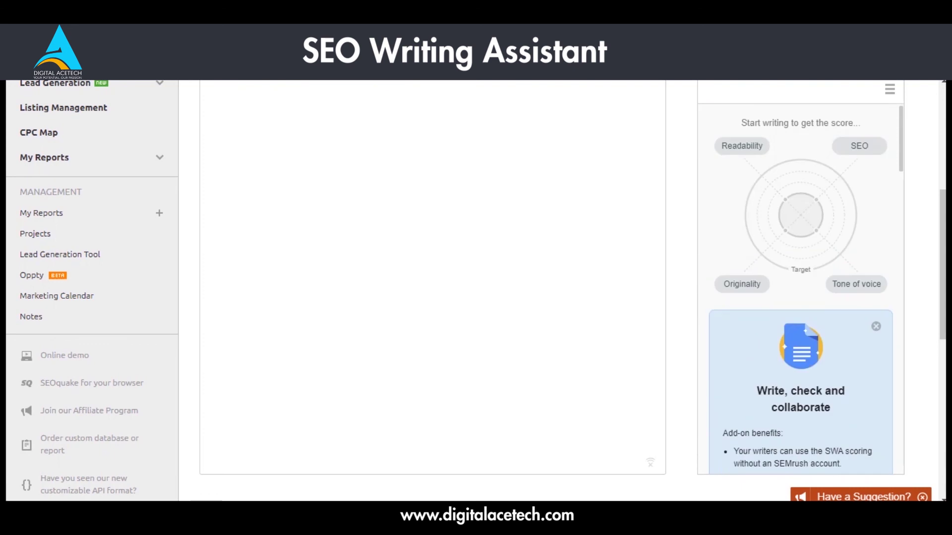
scroll(475, 290, up, 4)
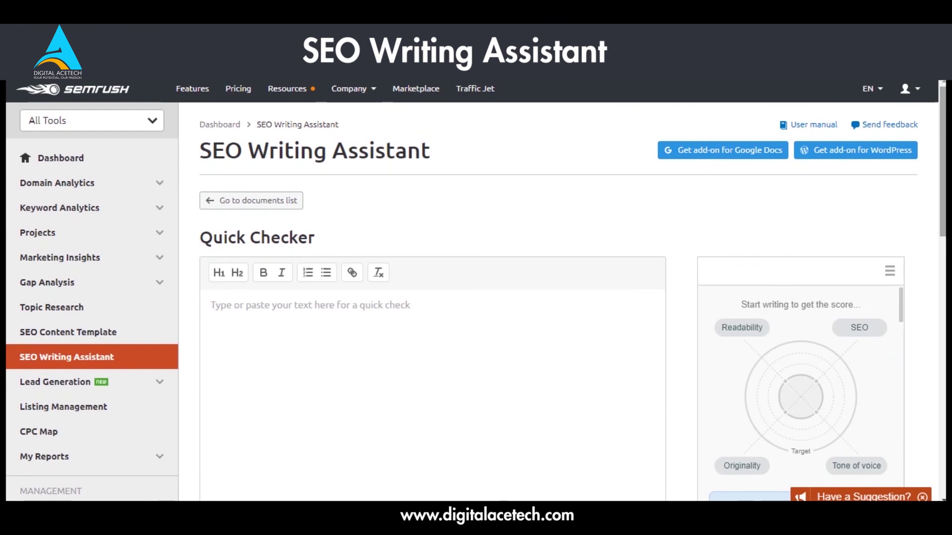